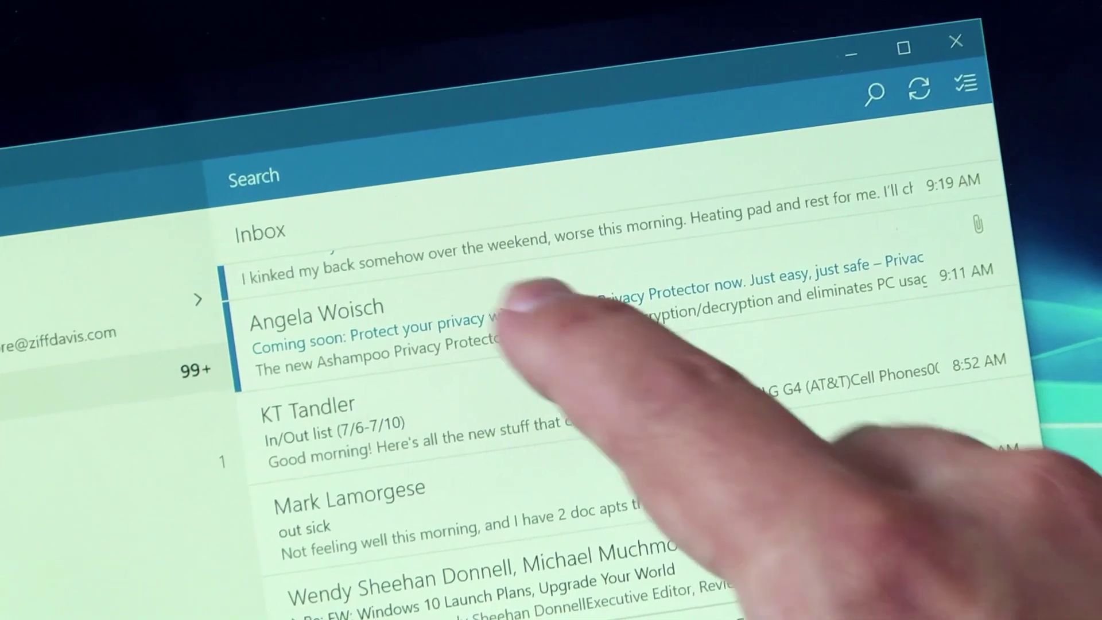
- Preview a message's flag and archive swipes, browse the Add account providers, then enable multi-select
drag(528, 308, 822, 262)
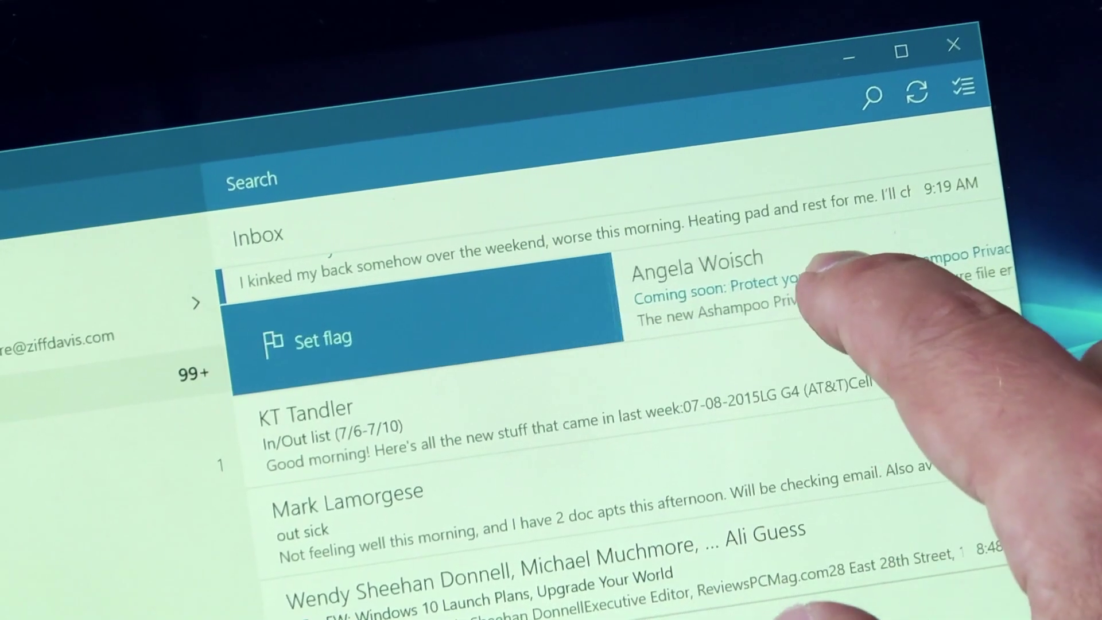
drag(737, 280, 180, 388)
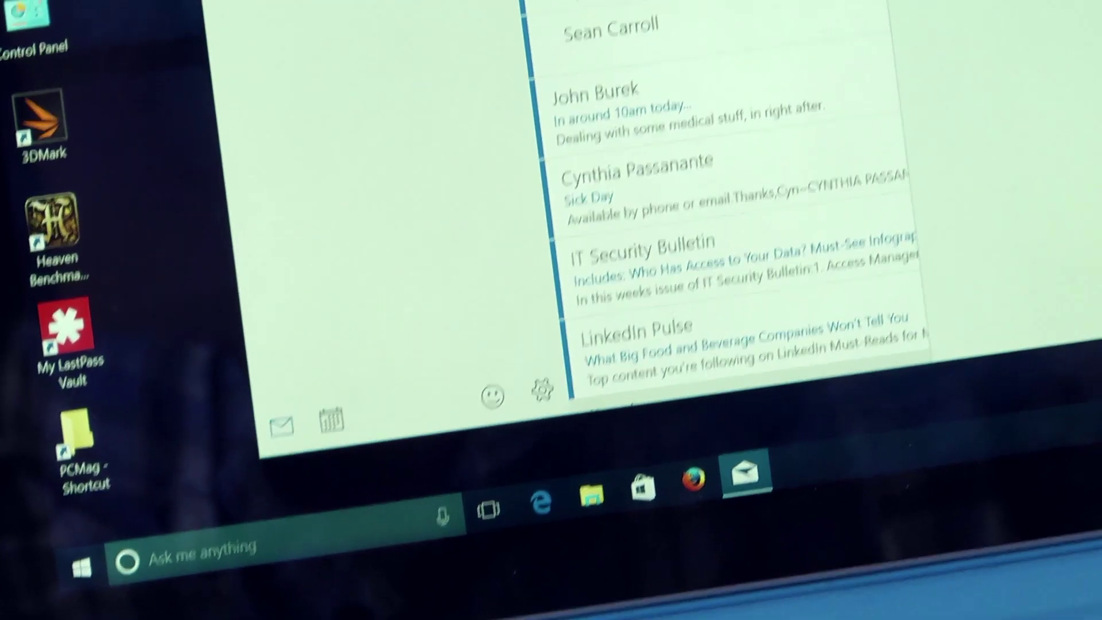
click(549, 368)
click(554, 233)
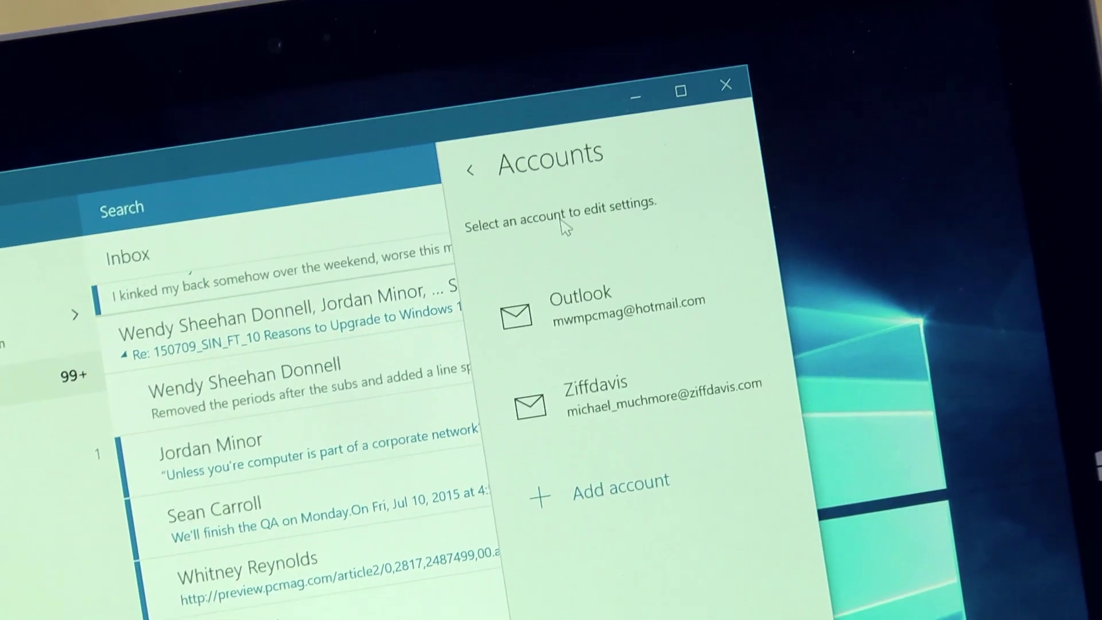
click(603, 490)
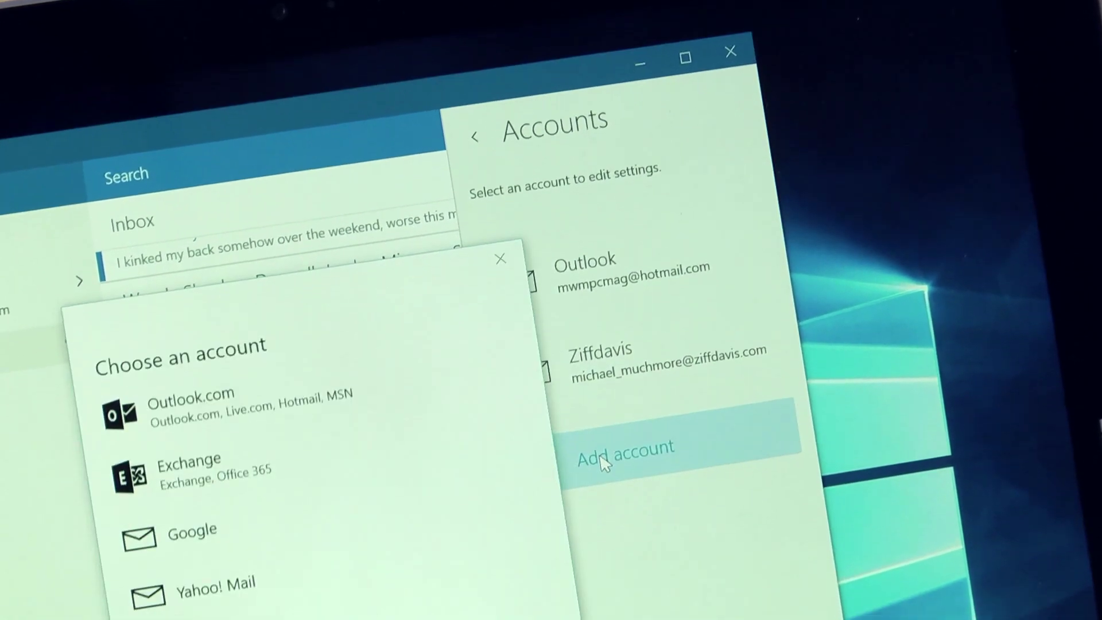
scroll(373, 407, down, 2)
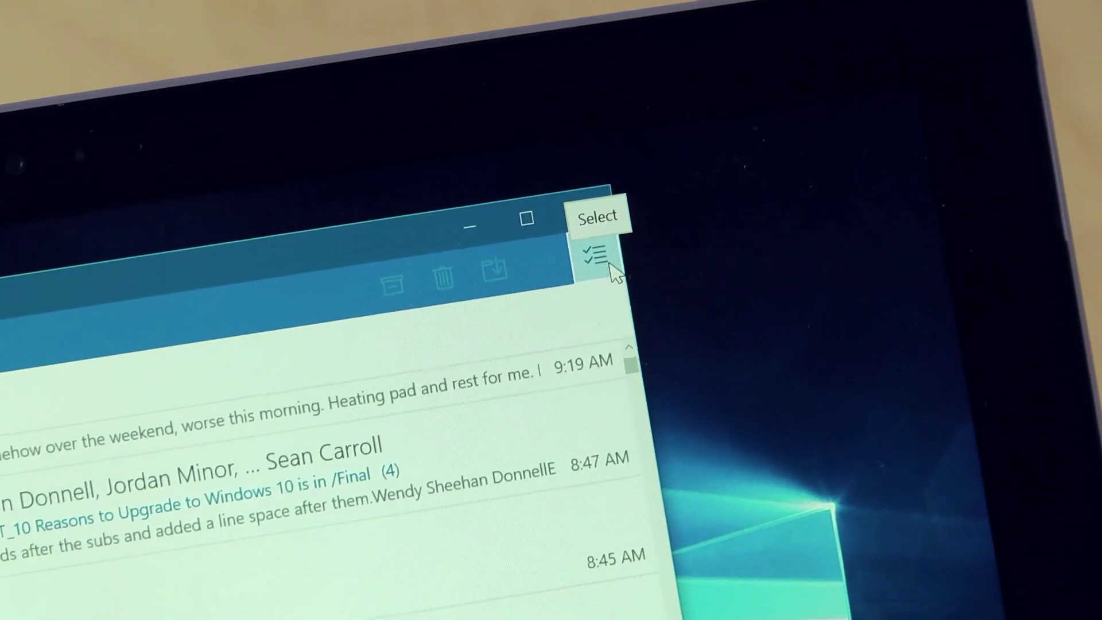
click(608, 278)
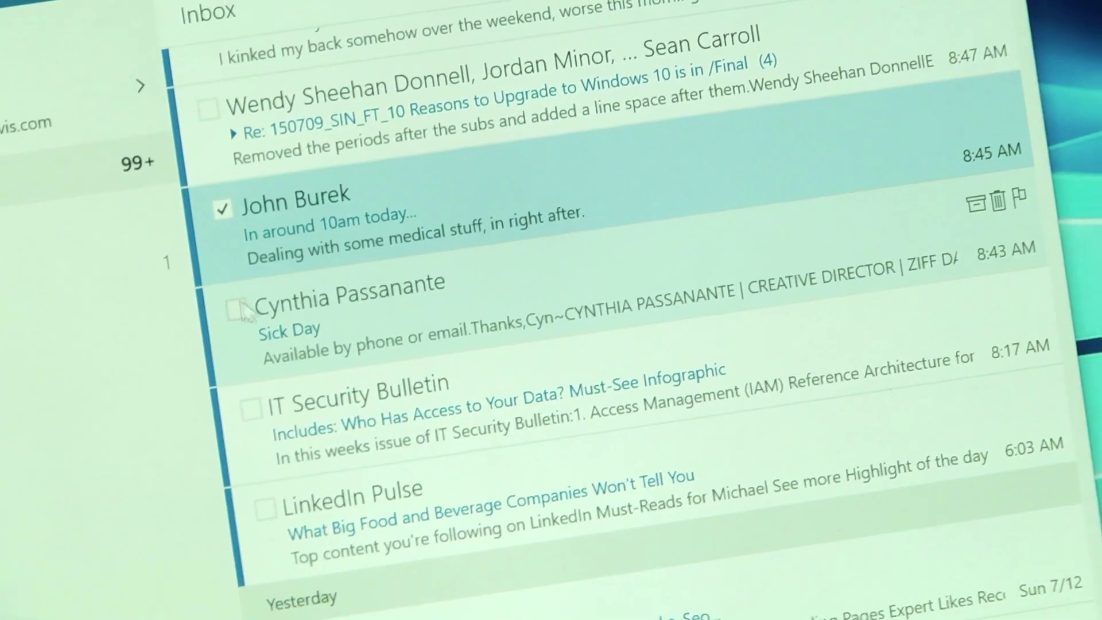
- Add the Sick Day message to a three-message selection, then start a new email
click(143, 435)
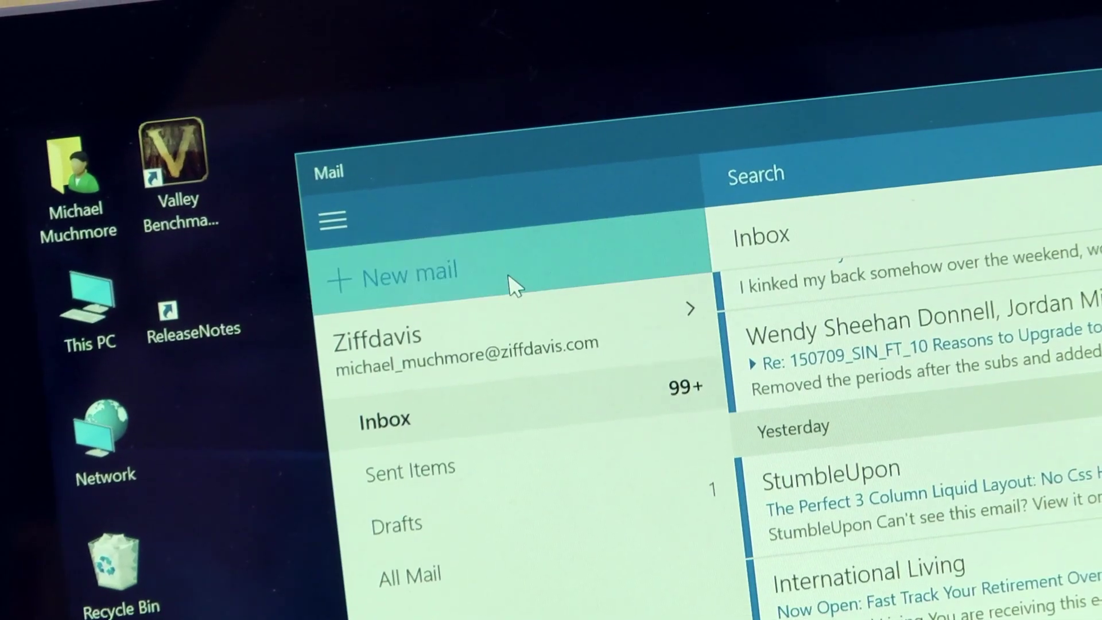
click(514, 278)
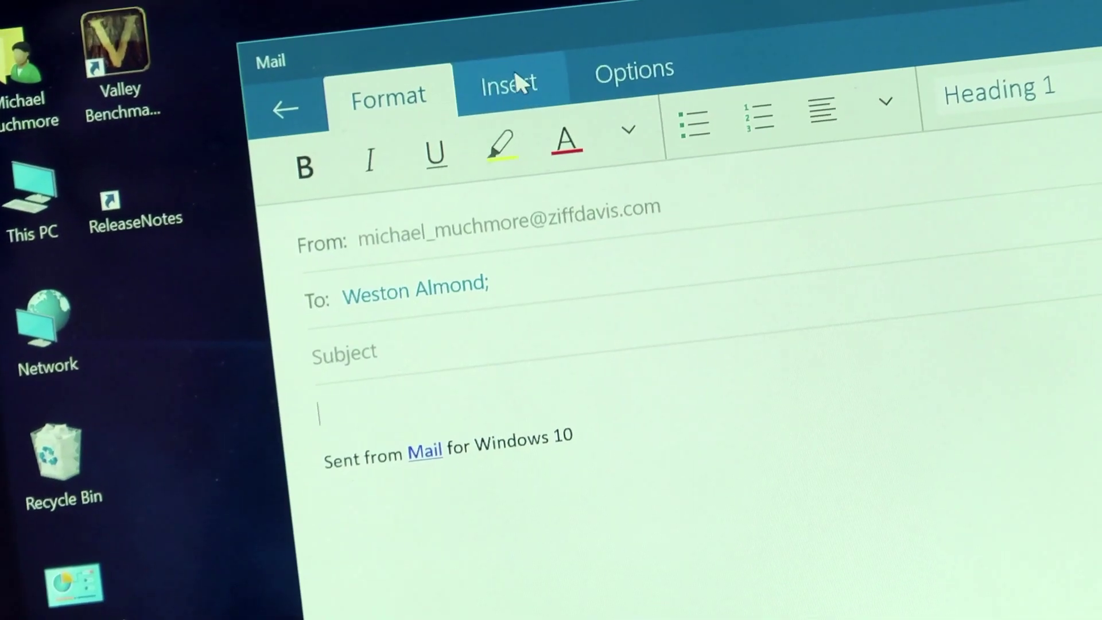
- Browse the Screenshots folder to pick a picture for the email
click(409, 122)
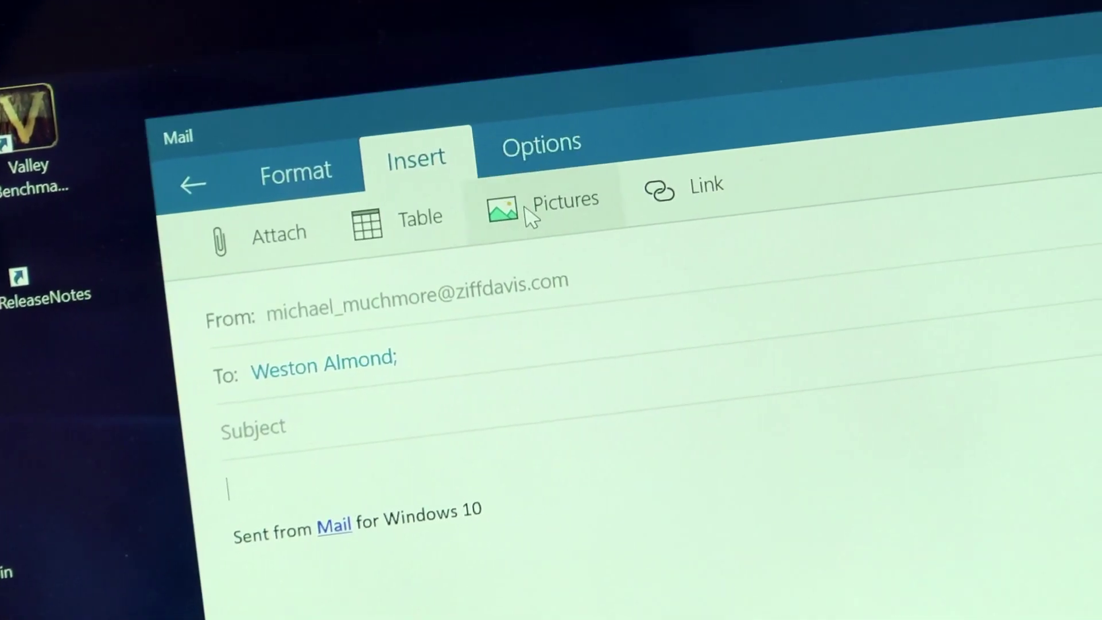
click(561, 186)
click(510, 326)
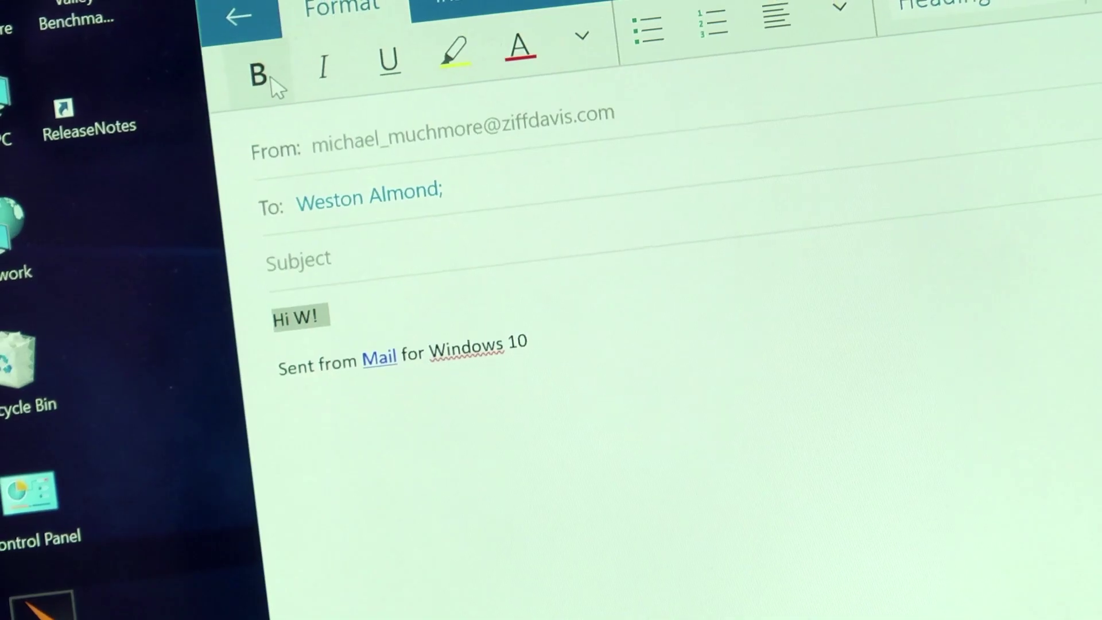
- Make the 'Hi W!' greeting bold, italic and highlighted in yellow
click(271, 80)
click(332, 83)
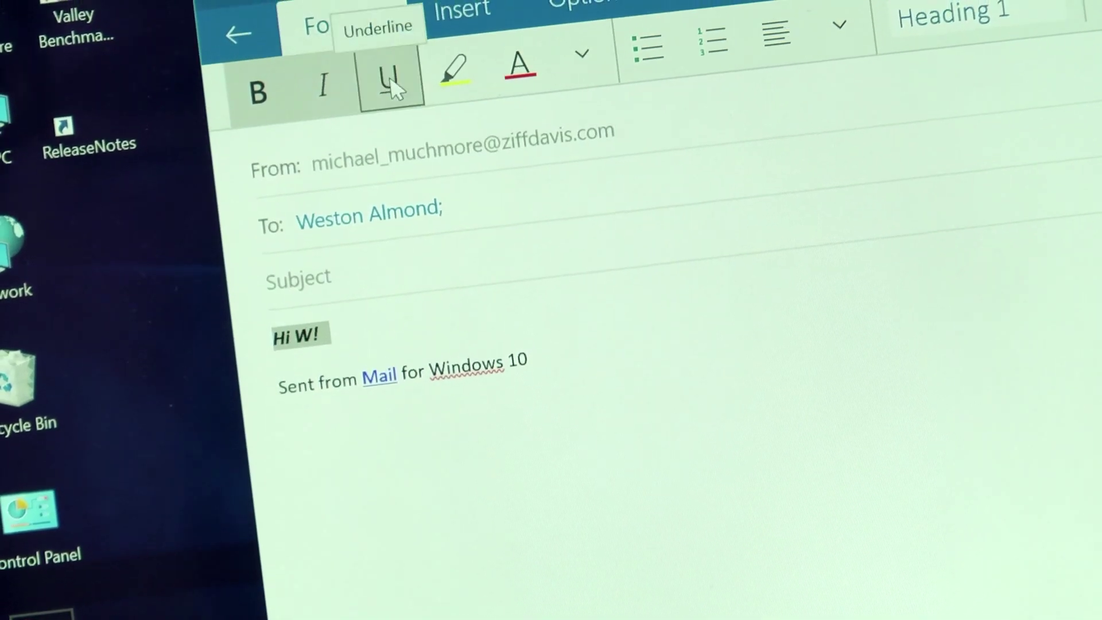
click(449, 87)
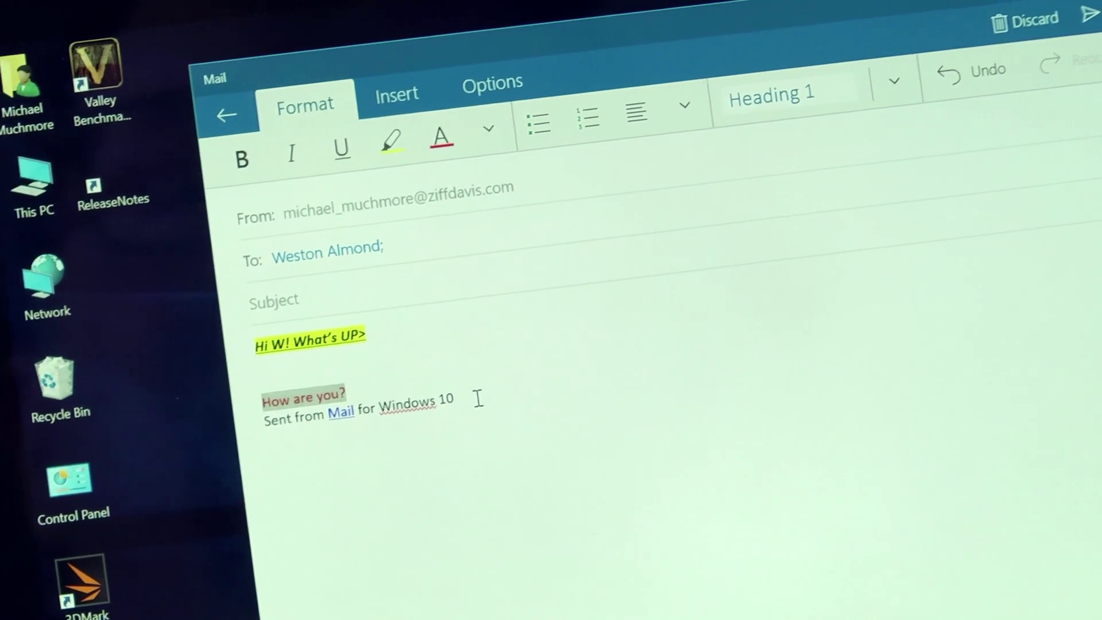
click(478, 399)
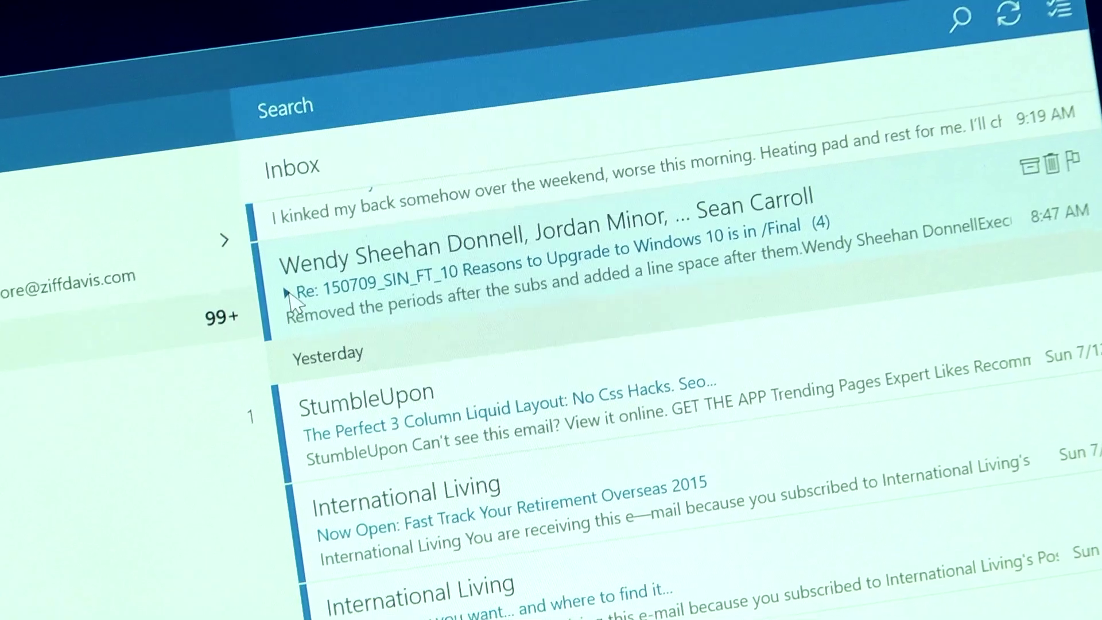
click(449, 334)
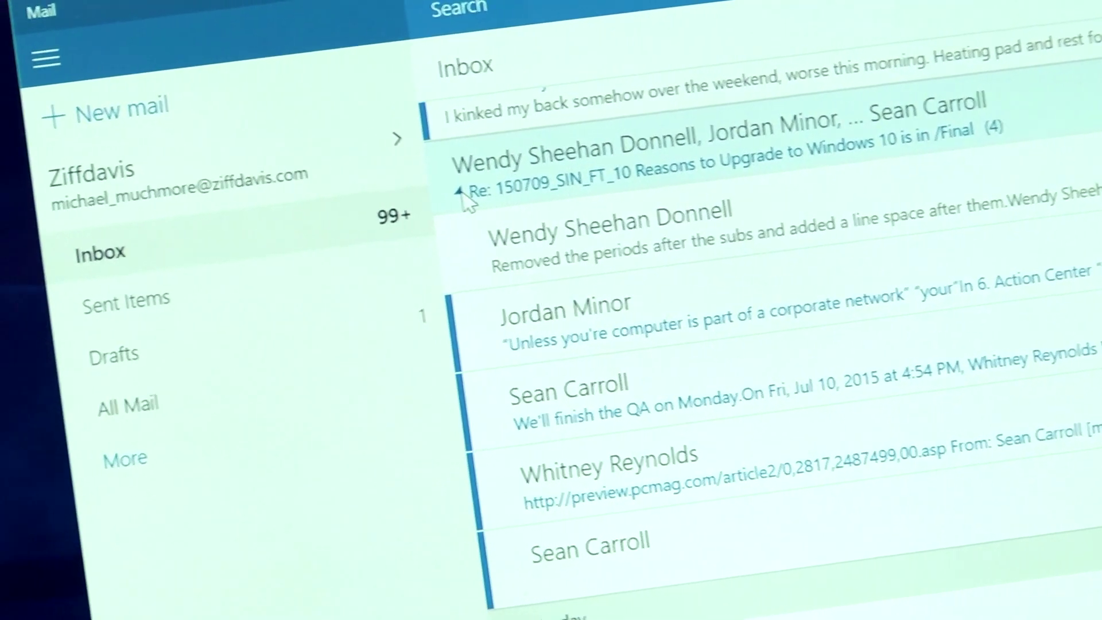
click(369, 198)
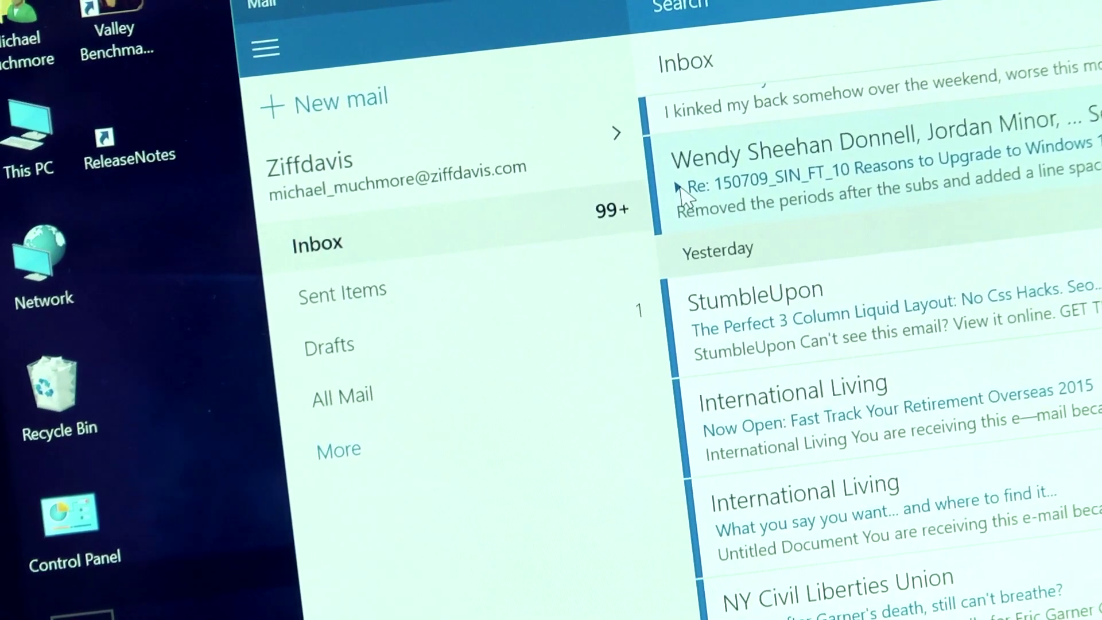